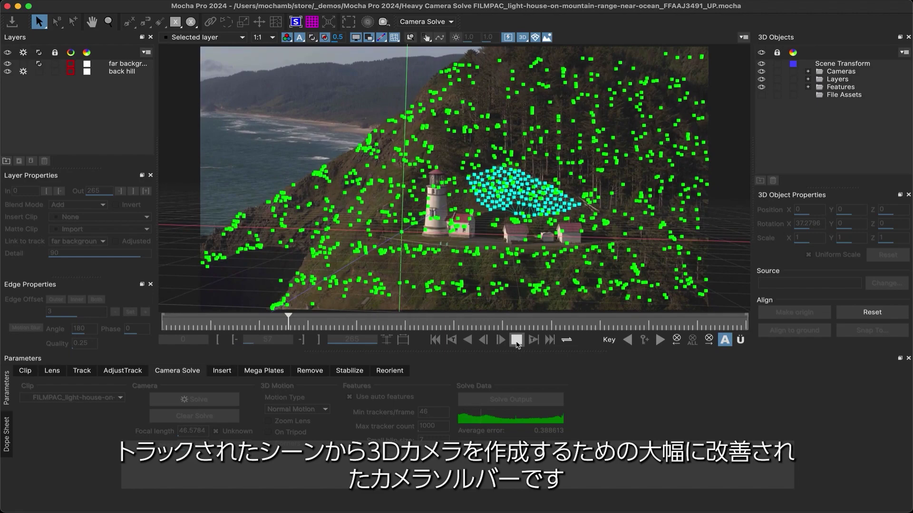
- Stop playback of the camera-solved lighthouse shot
click(516, 340)
- Orbit the solved point cloud, then play the snowboarding shot with its inserted teakettle model
drag(466, 295, 373, 259)
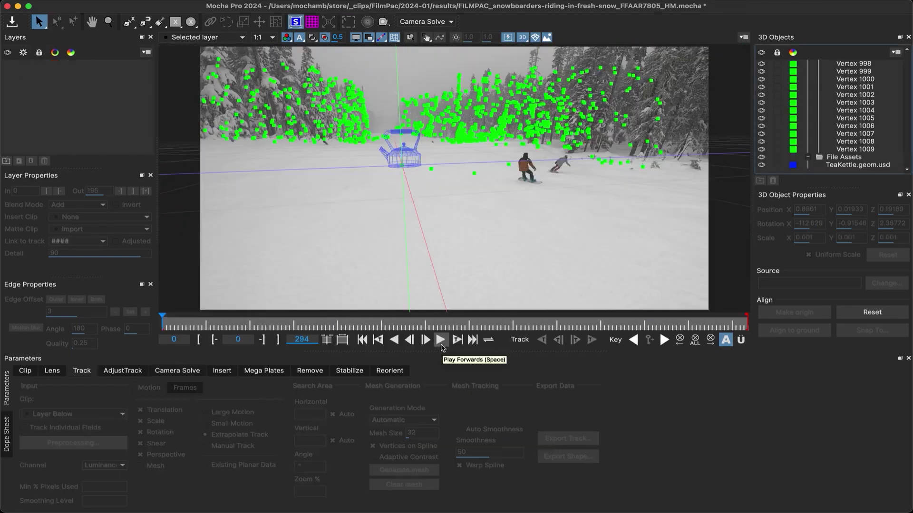
click(441, 340)
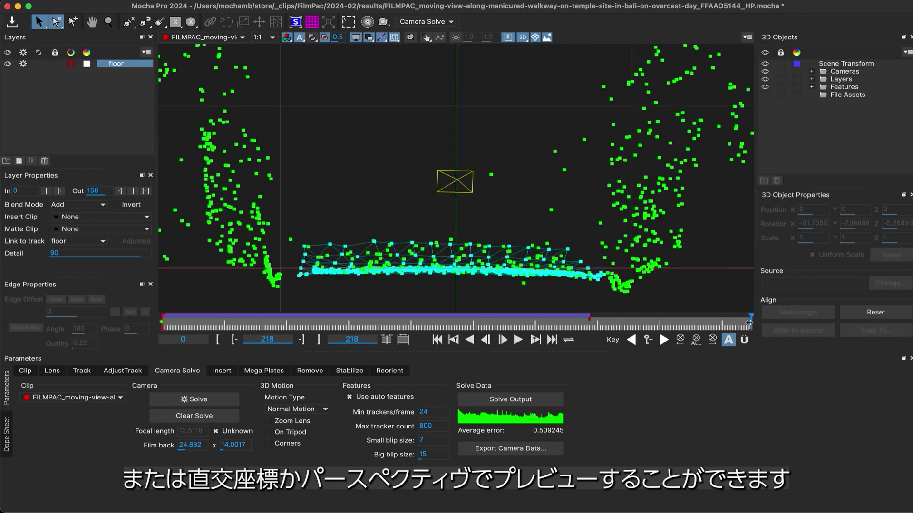
- Scrub the temple walkway shot back to frame 0 and earlier frames to view its point cloud
drag(216, 323, 103, 316)
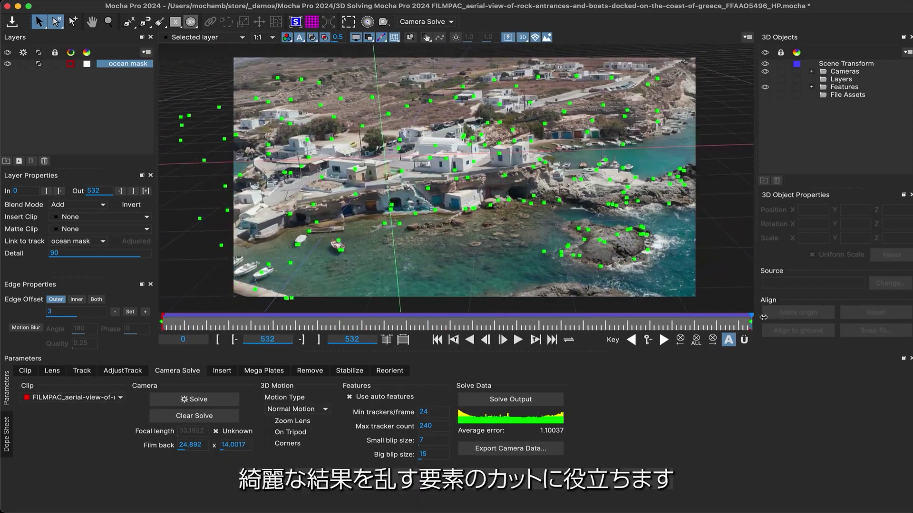
click(333, 320)
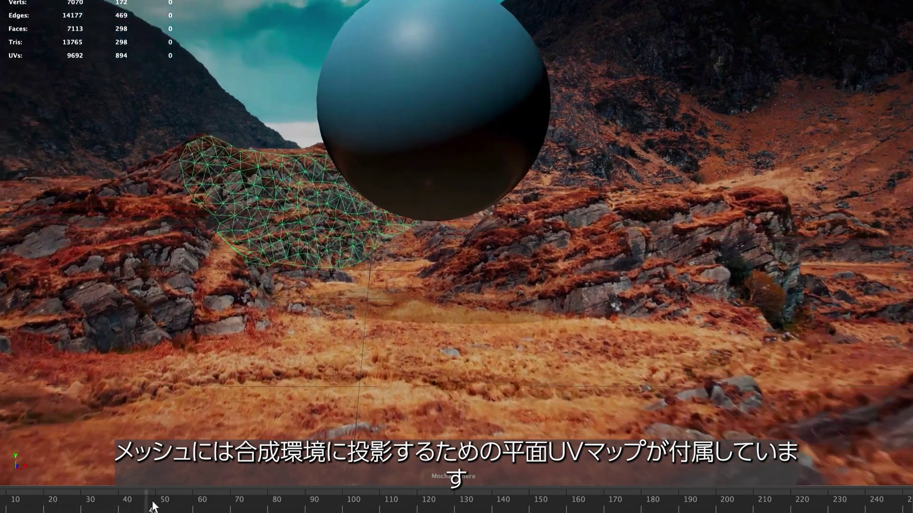
- In Maya, go to frame 76 and slide the sphere along X and back to check tracking
drag(153, 508, 254, 503)
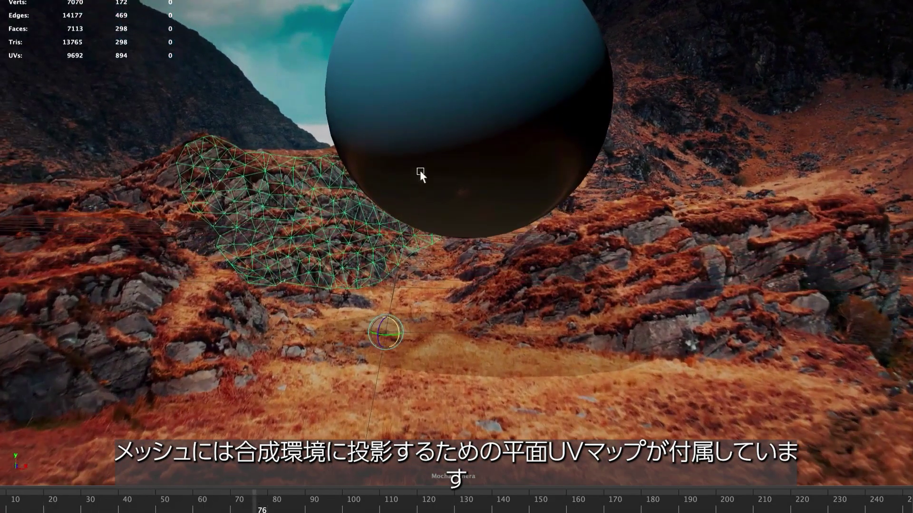
click(464, 95)
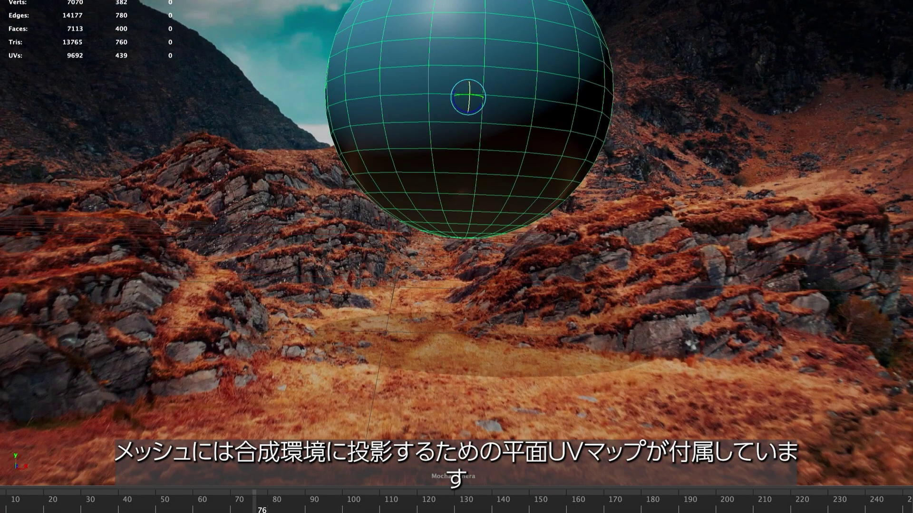
drag(487, 100, 512, 108)
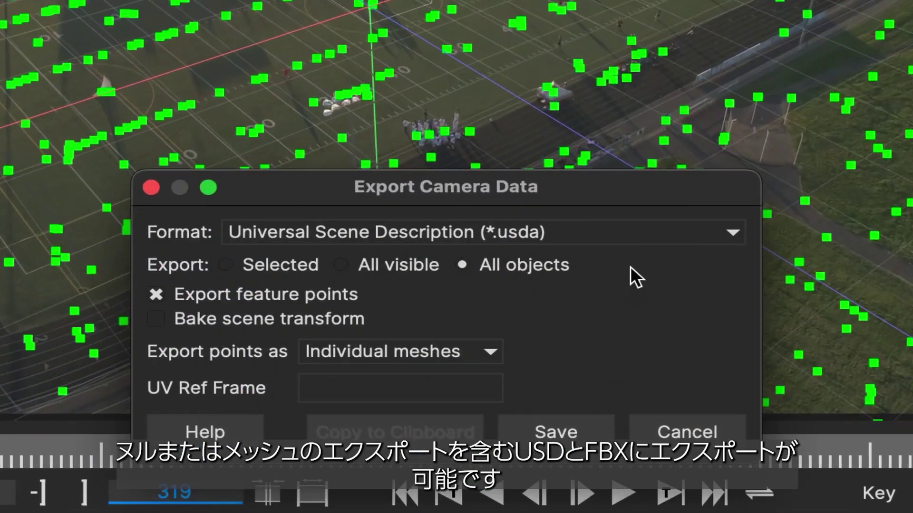
- Review the format and point export options, then export the camera as Boris FX SynthEyes Project (*.sni)
click(641, 233)
click(641, 232)
click(401, 351)
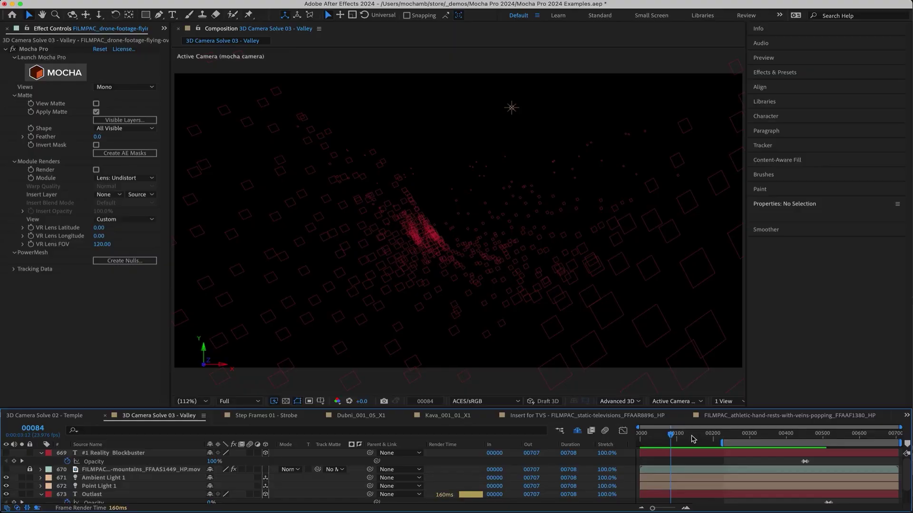
drag(693, 438, 775, 438)
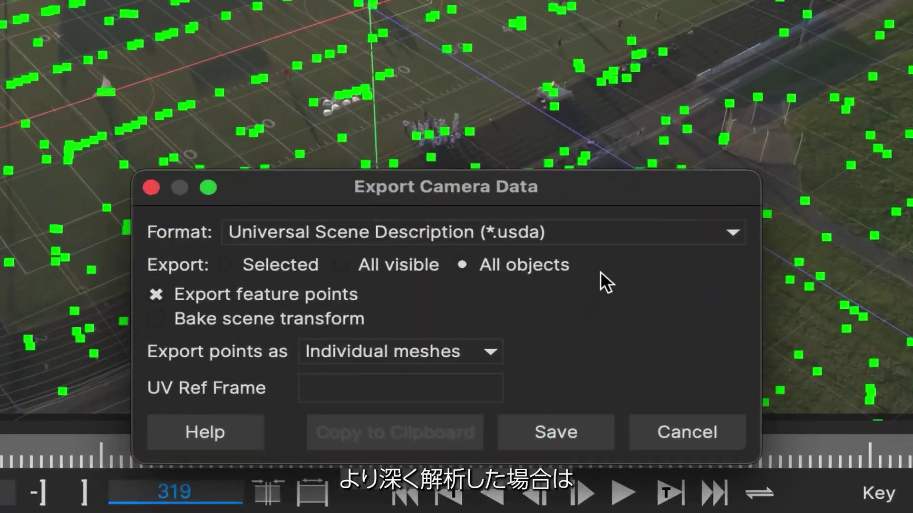
click(621, 232)
click(603, 277)
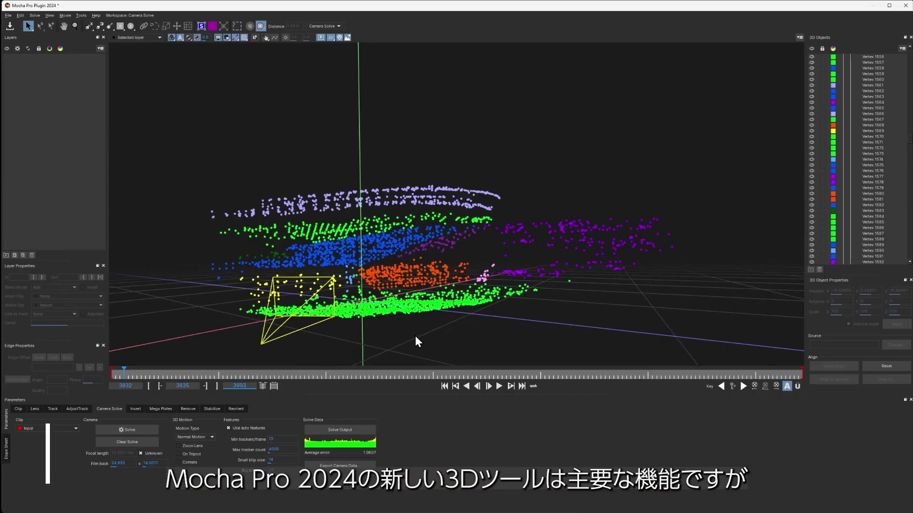
- Orbit the view around the coloured point clouds
drag(393, 312, 443, 335)
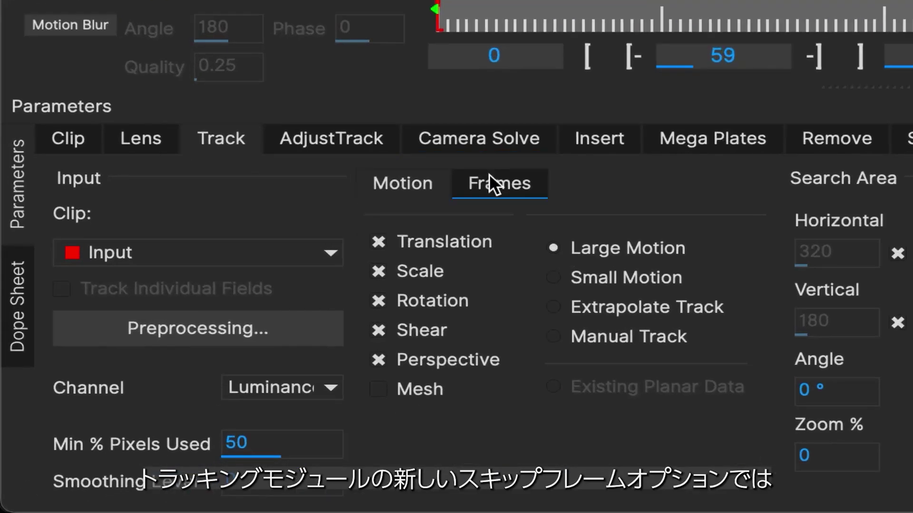
- Enter frames 61-65 in the Skip field of the Track Frames settings
click(492, 183)
click(493, 255)
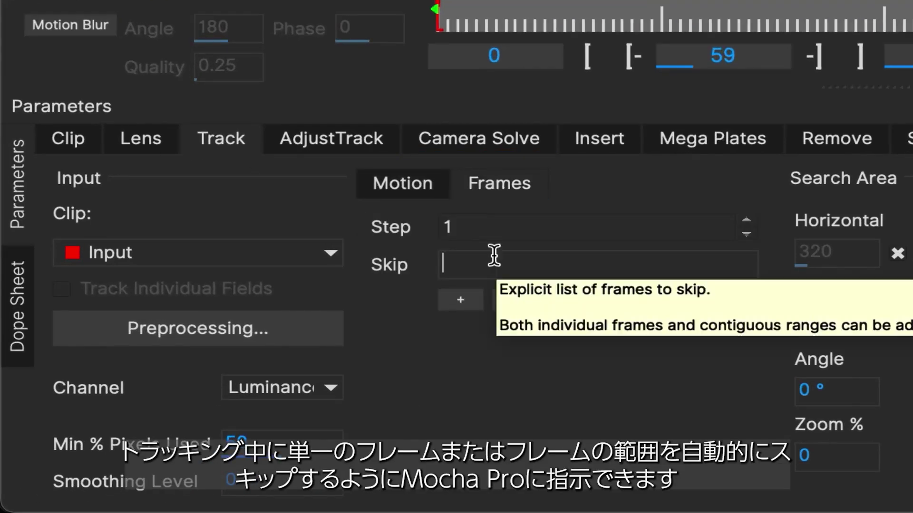
text(61-65)
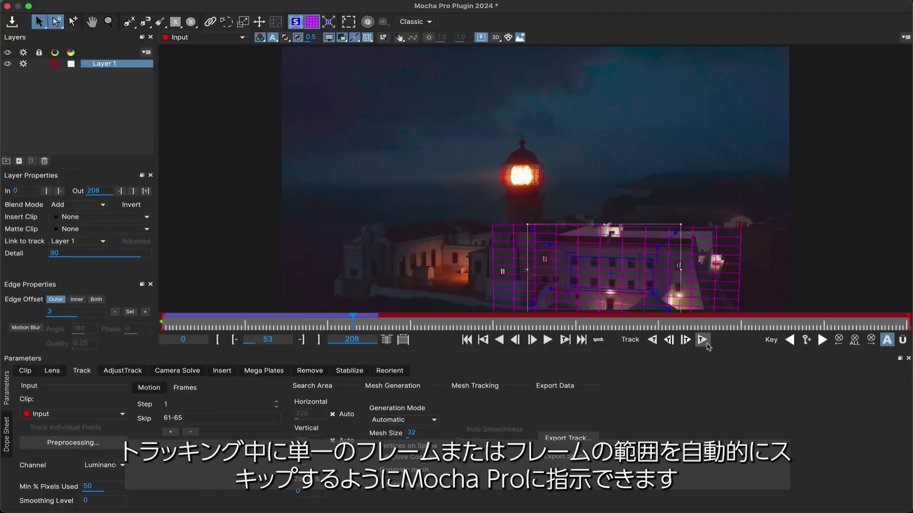
- Track Layer 1 forward, stop it, and scrub back from frame 78 to 50 to inspect the gap
click(703, 339)
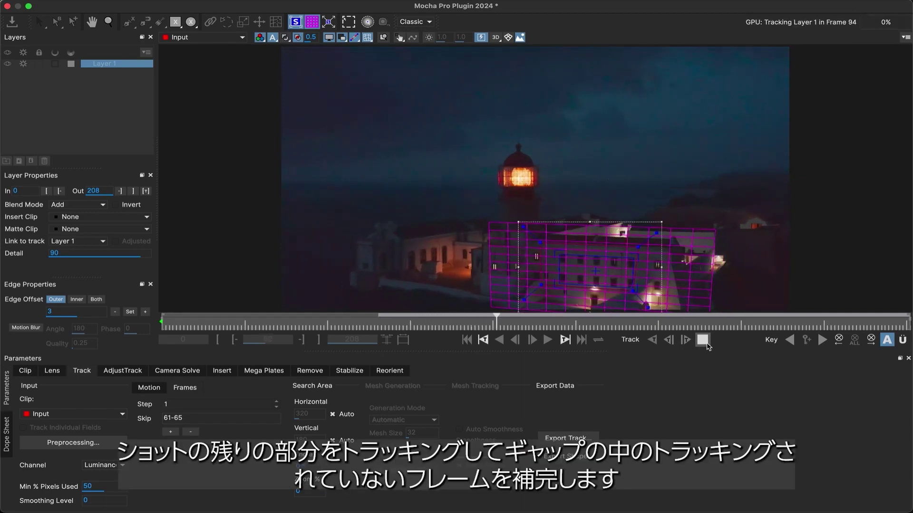
click(702, 339)
drag(476, 328, 452, 331)
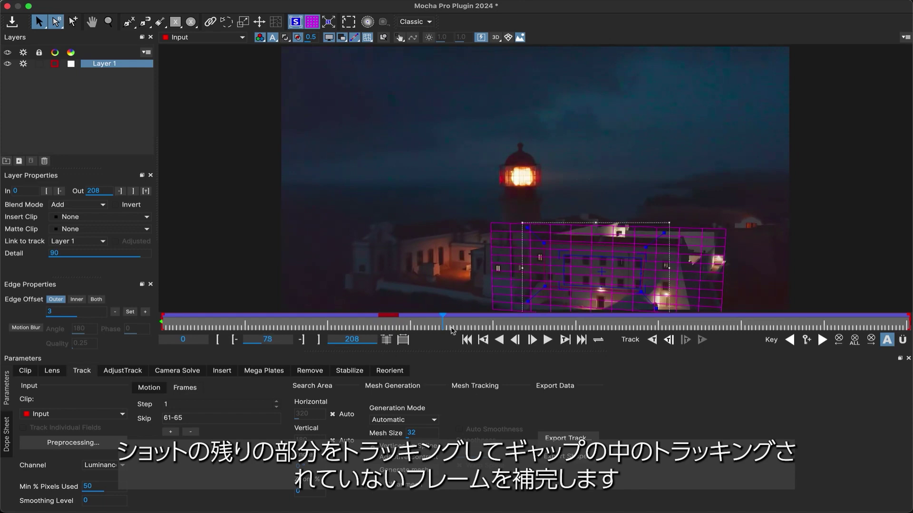
drag(592, 326, 350, 332)
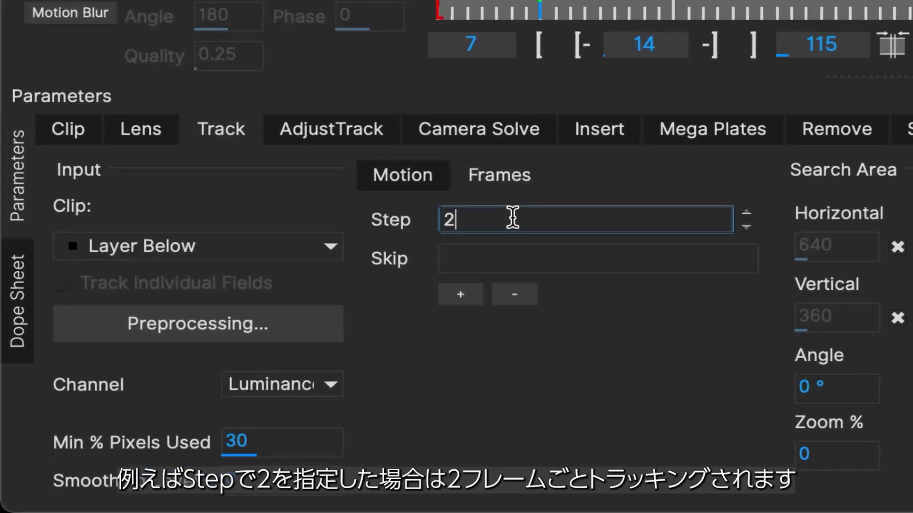
- Track the layer forward with Step 2 so only every second frame is tracked
click(600, 340)
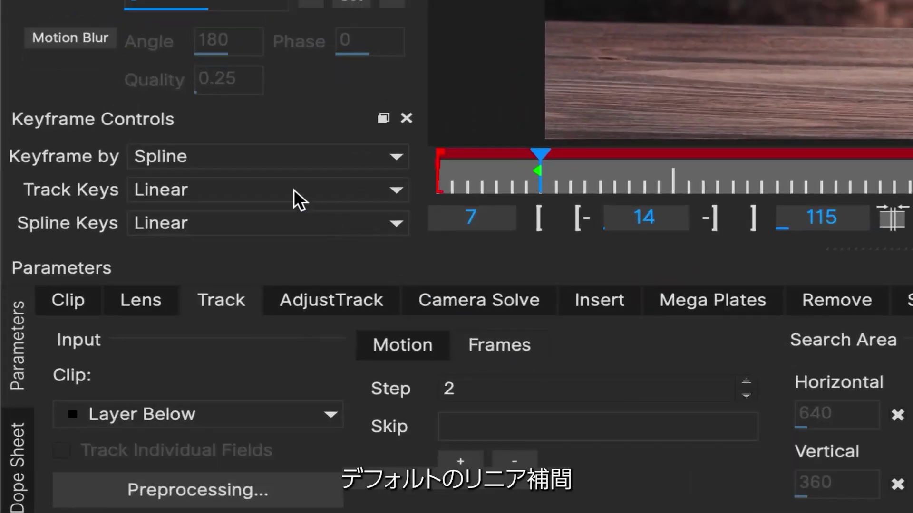
- Change both Track Keys and Spline Keys keyframe types from Linear to Constant
click(298, 200)
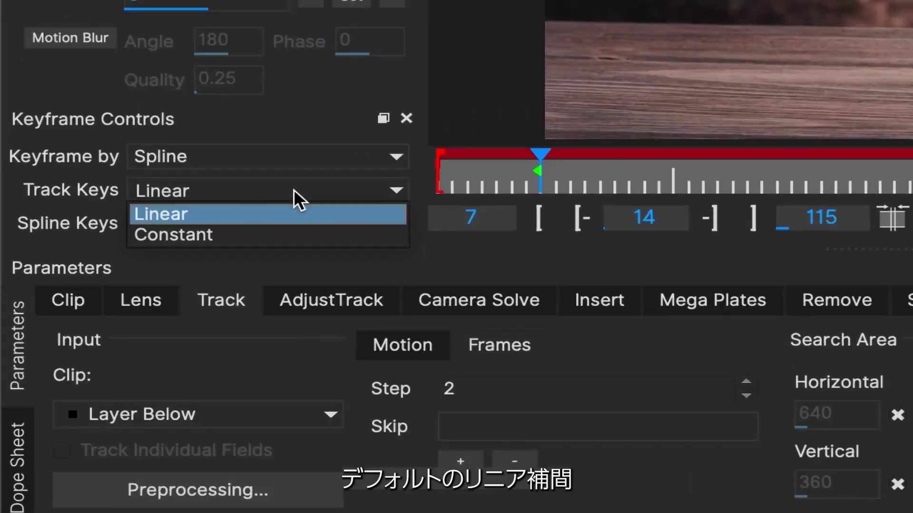
click(312, 235)
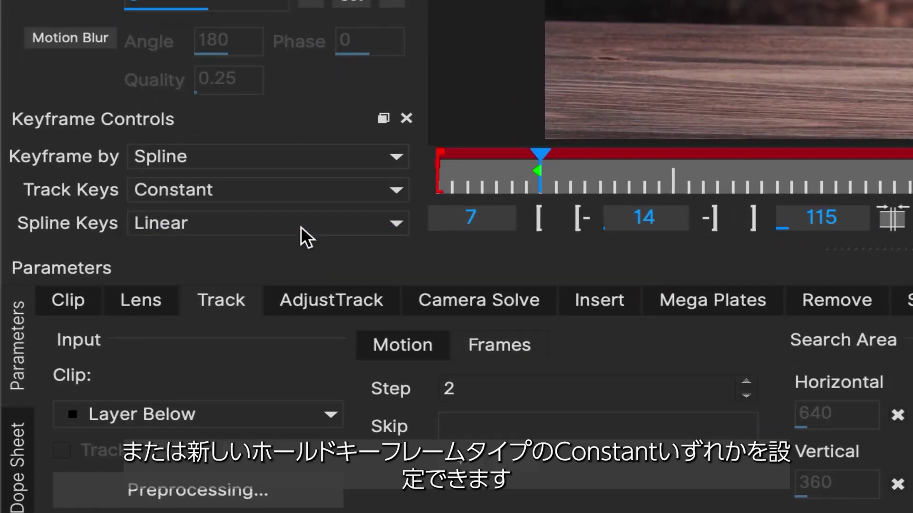
click(302, 229)
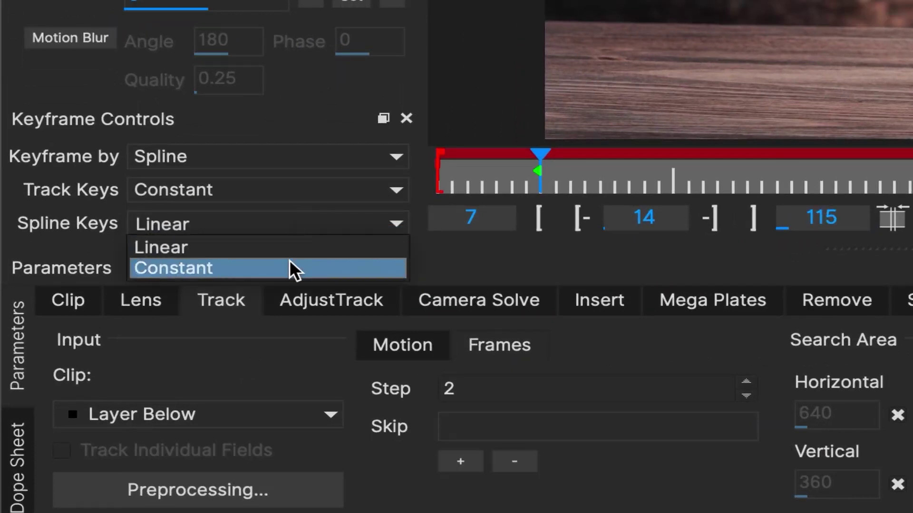
click(295, 270)
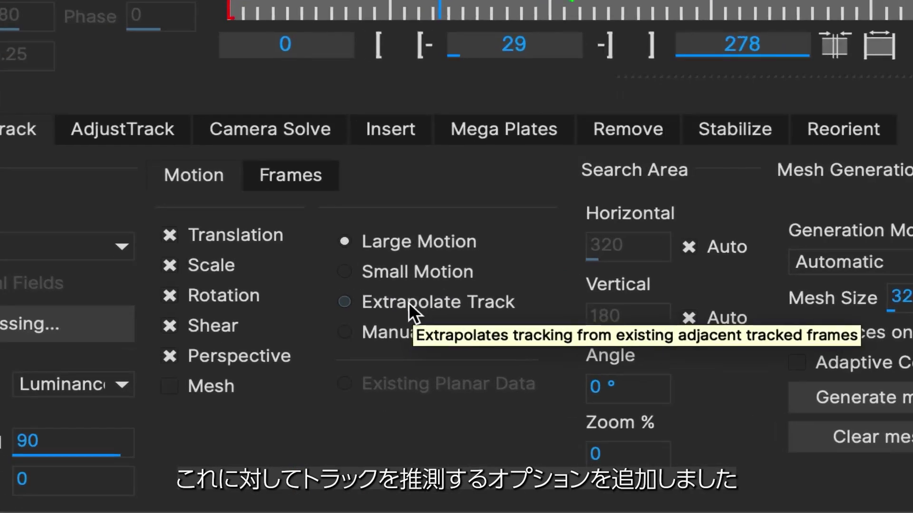
- Switch motion to Extrapolate Track, track Layer 1 backward to frame 0, and review up to frame 19
click(408, 303)
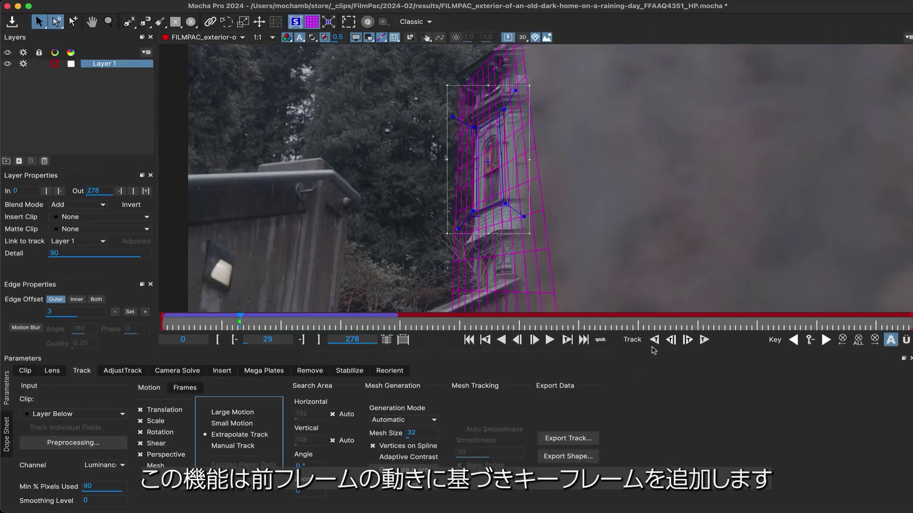
click(654, 340)
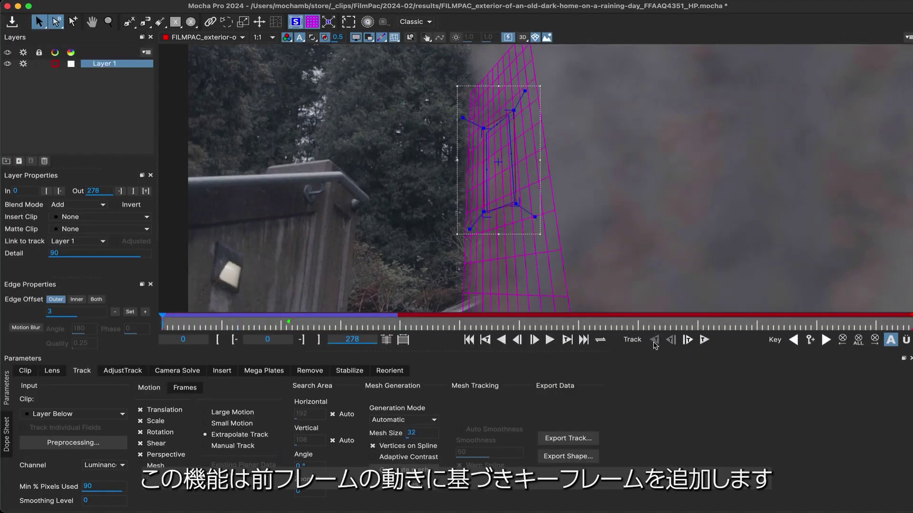
drag(160, 322, 324, 319)
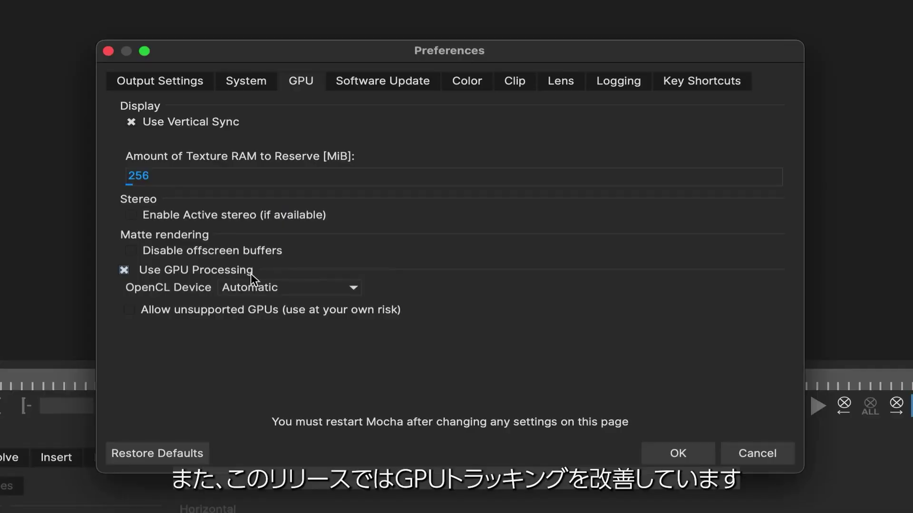
- Set the GPU OpenCL device to Apple M1 Max (display) and apply the preferences
click(261, 287)
click(276, 318)
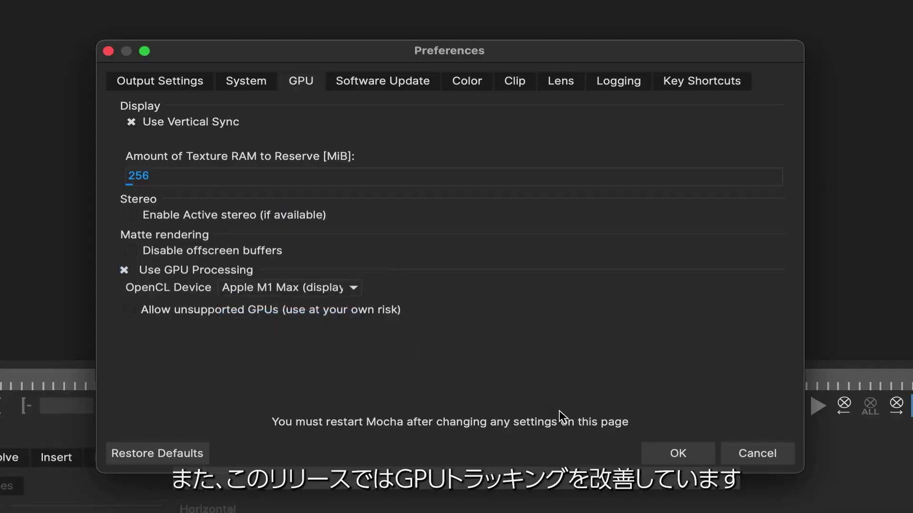
click(676, 454)
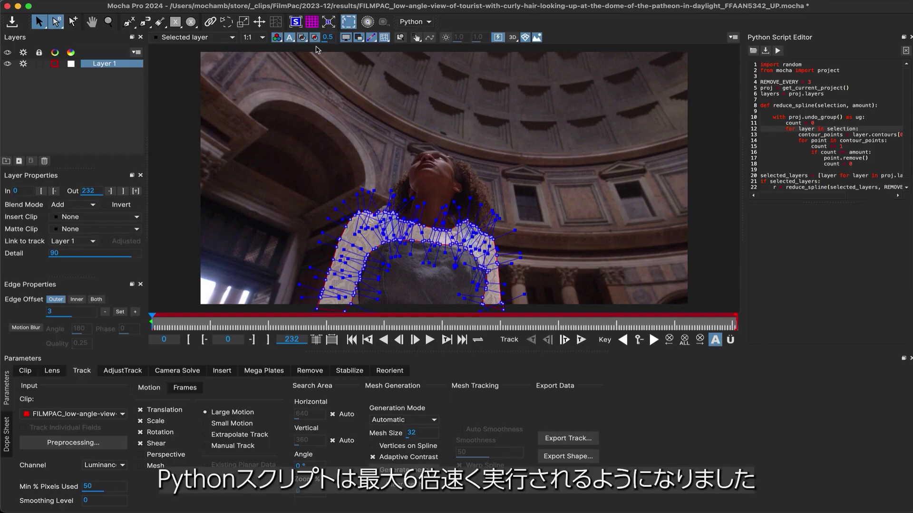
- Run the spline-reduction script three times to thin the shirt outline's points
click(778, 50)
click(778, 51)
click(778, 51)
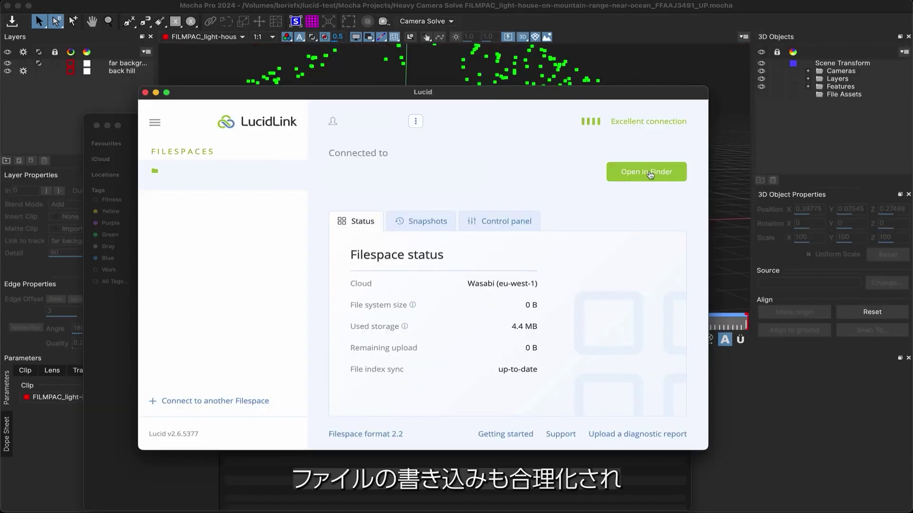
- Open the lighthouse camera-solve .mocha project from the lucid-test filespace and save it
click(651, 172)
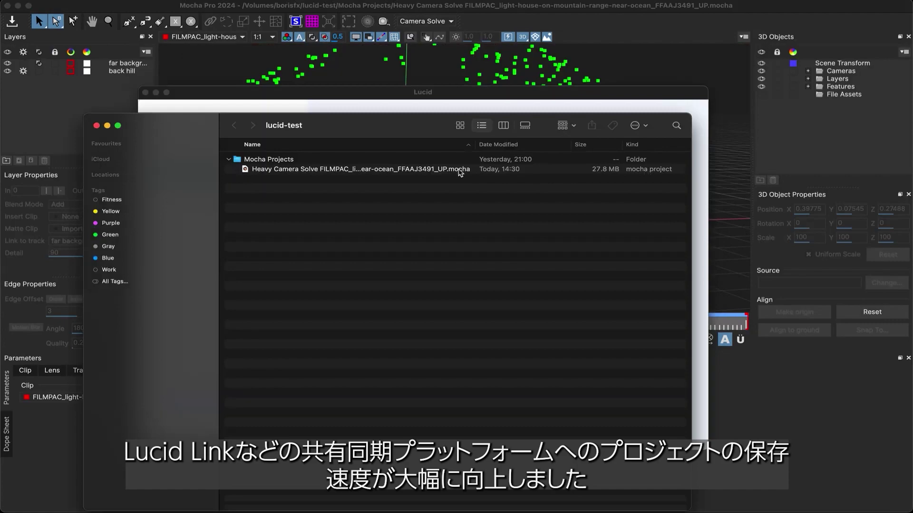
double_click(461, 173)
click(81, 1)
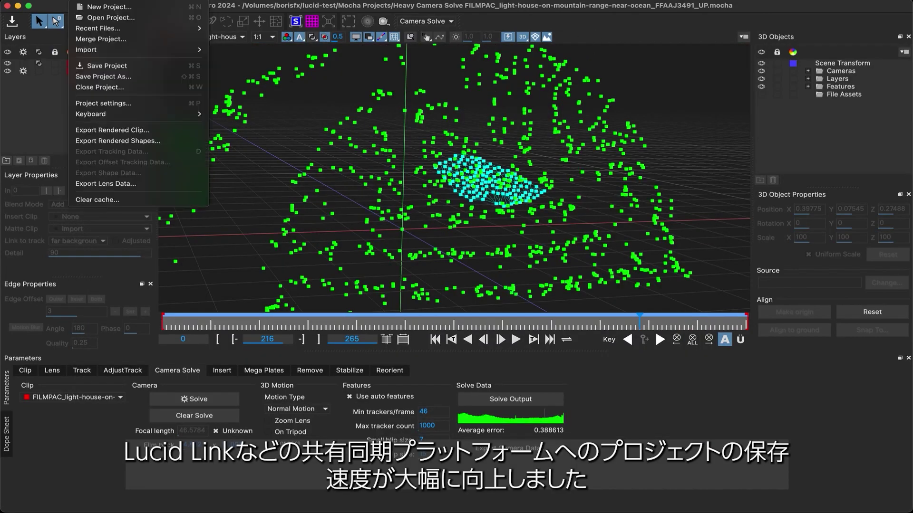
key(super+s)
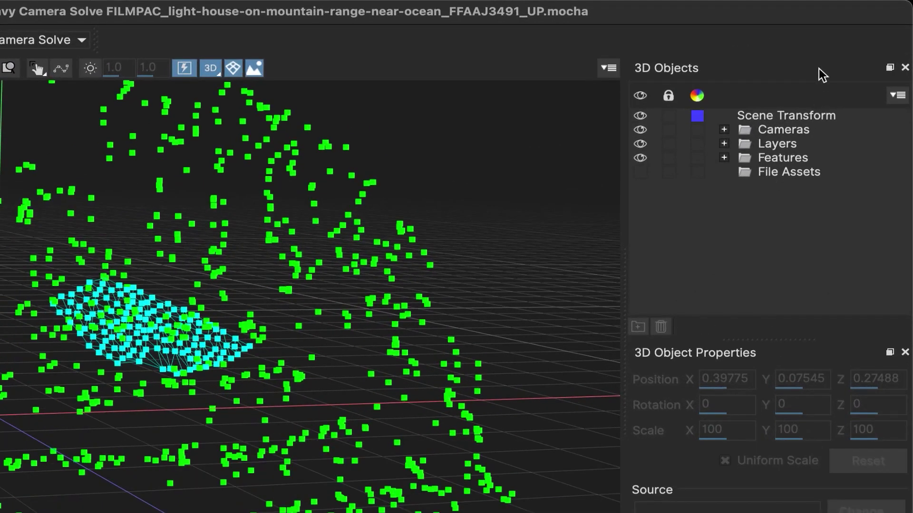